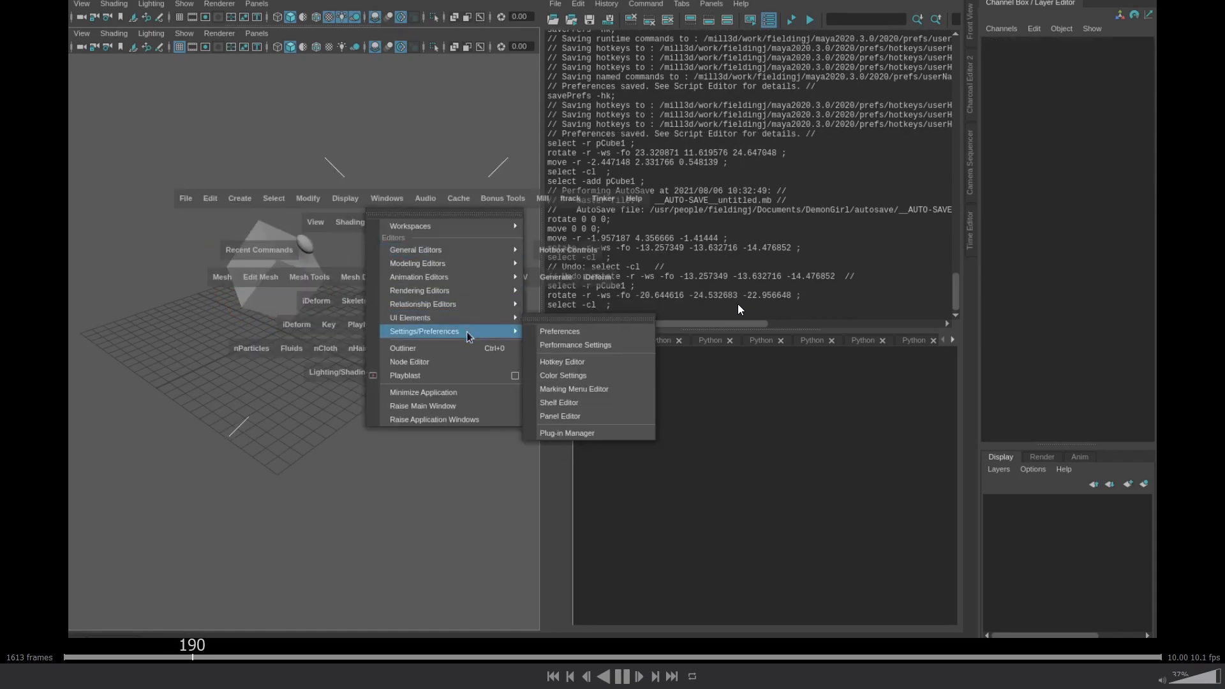
Step: Pause the recorded Maya clip and step back and forth around frames 188 to 204 to examine how the Marking Menu Editor is opened
key("space")
key("Left")
key("Left")
key("Left")
key("Left")
key("Left")
key("Left")
key("Left")
key("Left")
key("Left")
key("Left")
key("Left")
key("Left")
key("Left")
key("Left")
key("Left")
key("Left")
key("Left")
key("Left")
key("Left")
key("Left")
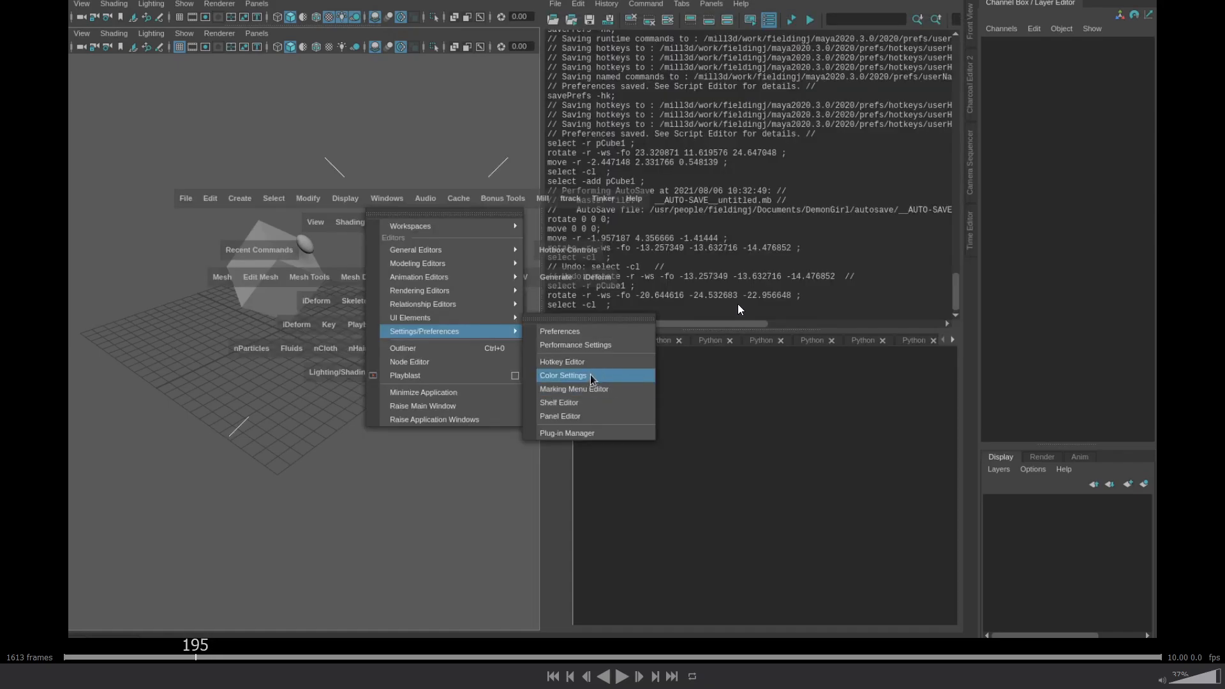
key("Right")
key("Right")
key("Right")
key("Right")
key("Right")
key("Right")
key("Right")
key("Right")
key("Right")
key("Right")
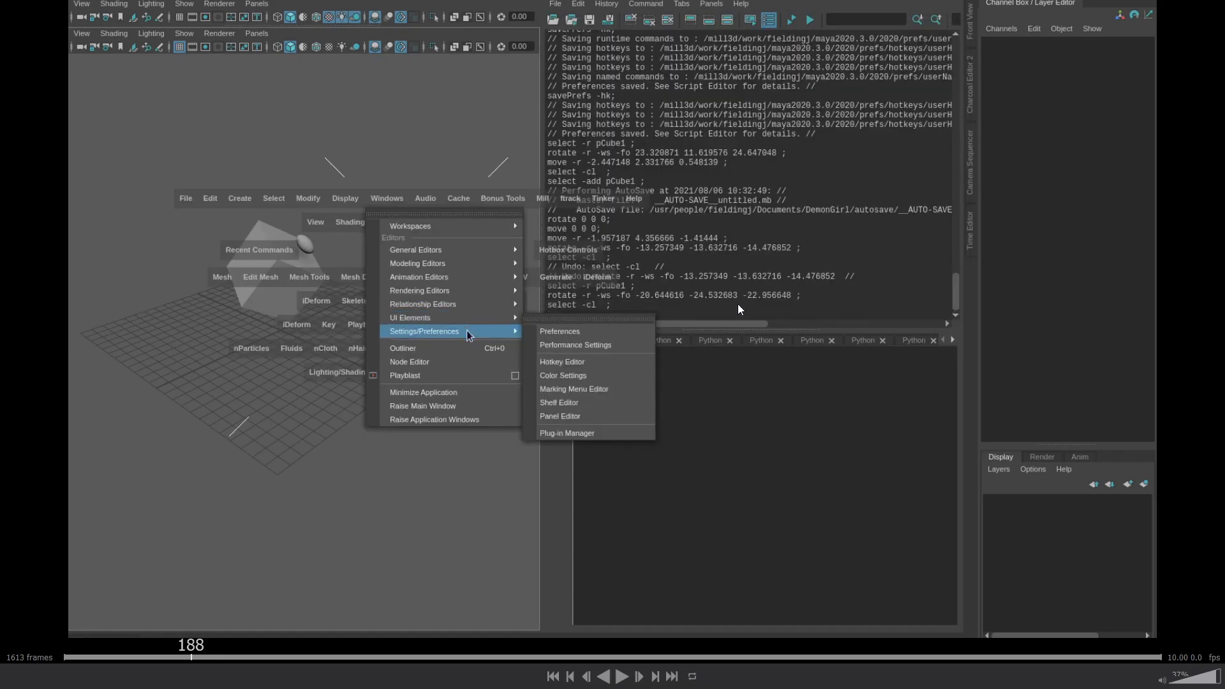
key("Right")
key("Right")
key("Right")
key("Right")
key("Right")
key("Right")
key("Right")
key("Right")
key("Right")
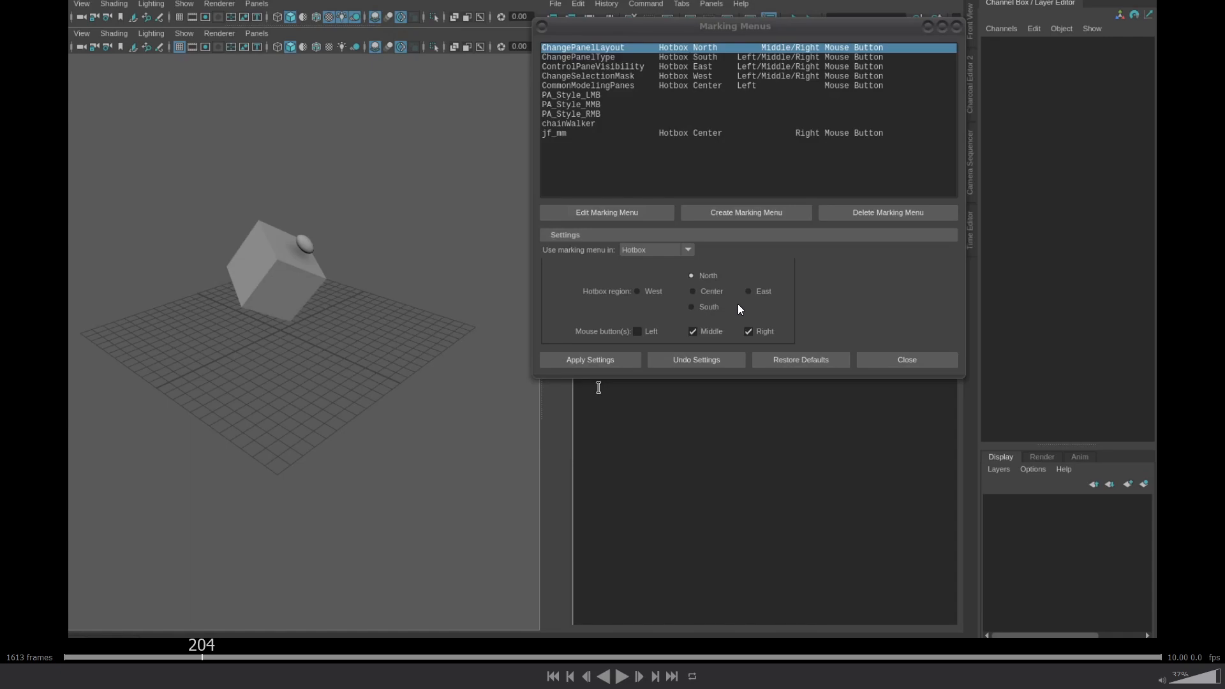
Step: Play the clip in short stretches to frame 285, reviewing the creation of the demo marking menu and its North item's options
key("space")
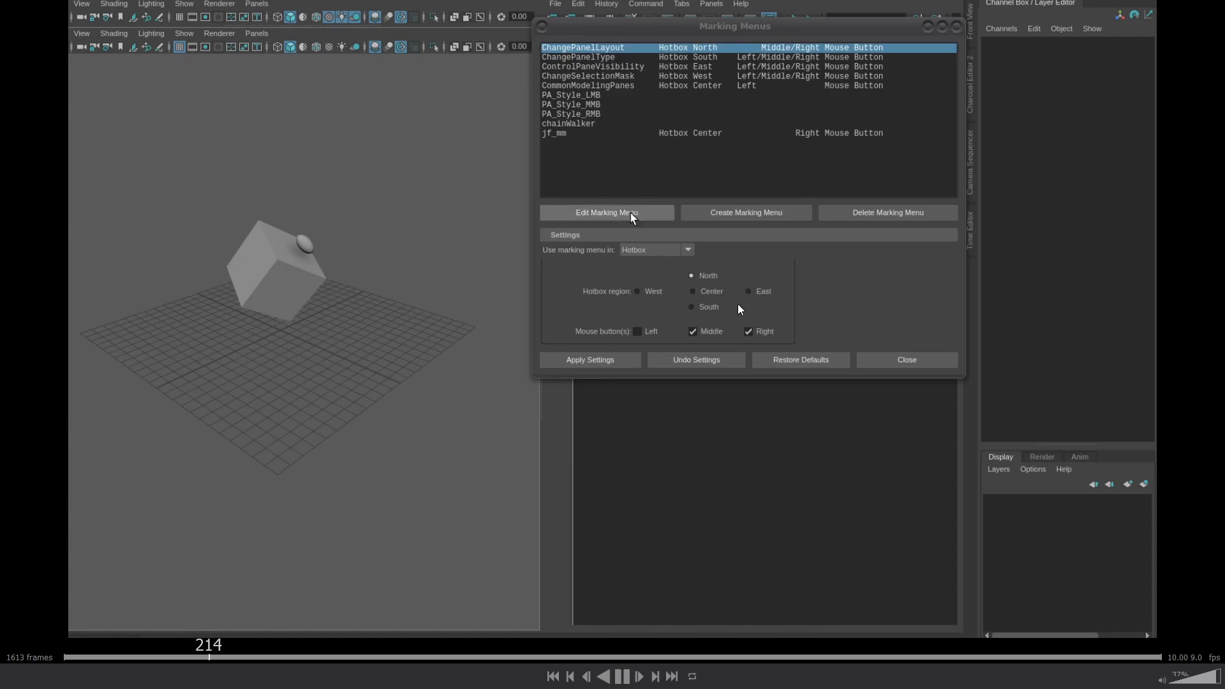
key("space")
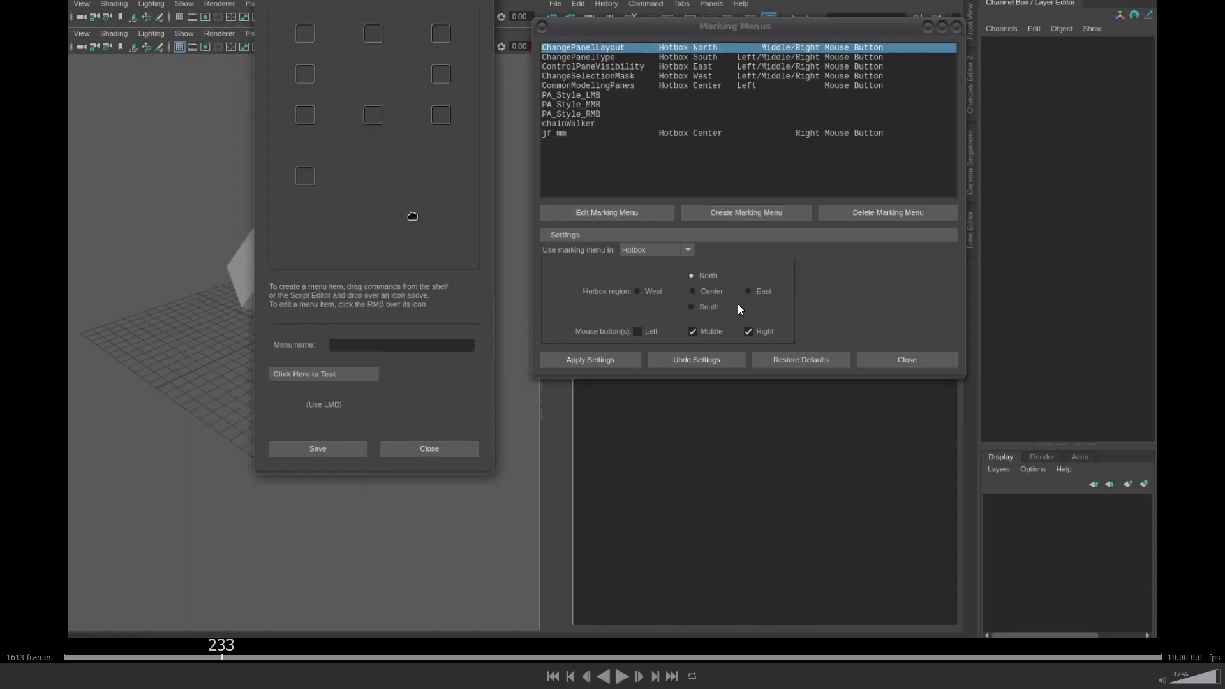
key("space")
key("space")
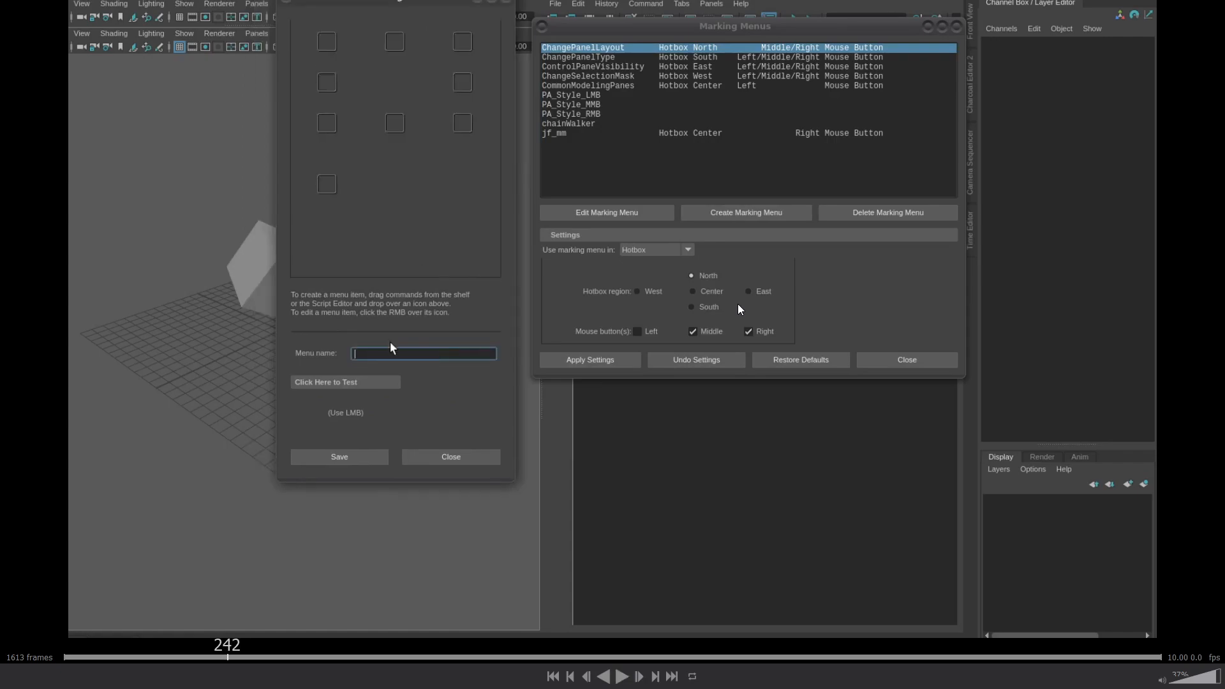
key("space")
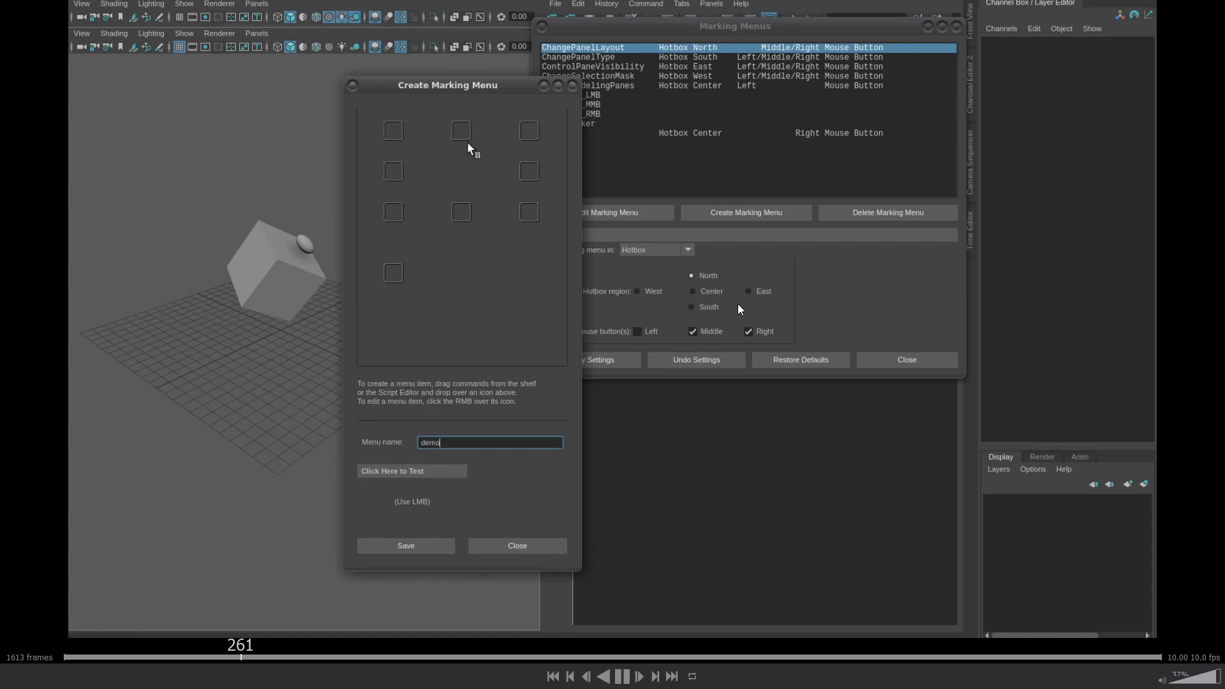
key("space")
key("space")
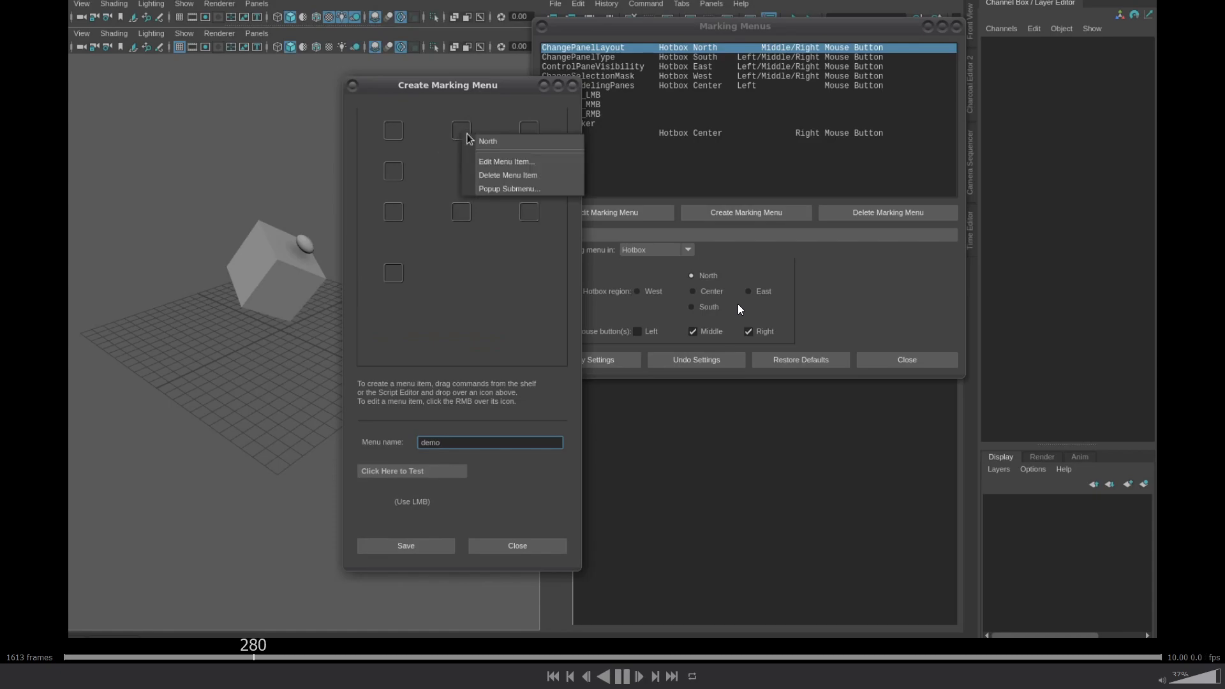
key("space")
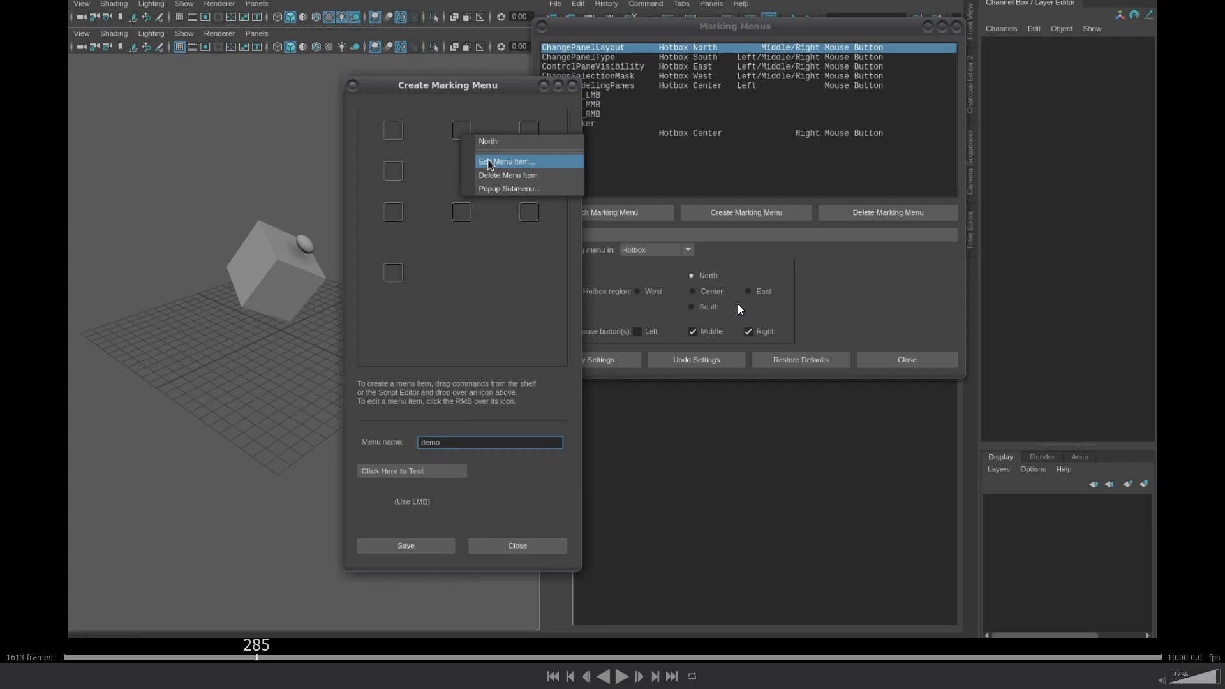
Step: Review the clip through frame 635, pausing to read the commands for the reset TR and reset Rotate items
left_click(487, 161)
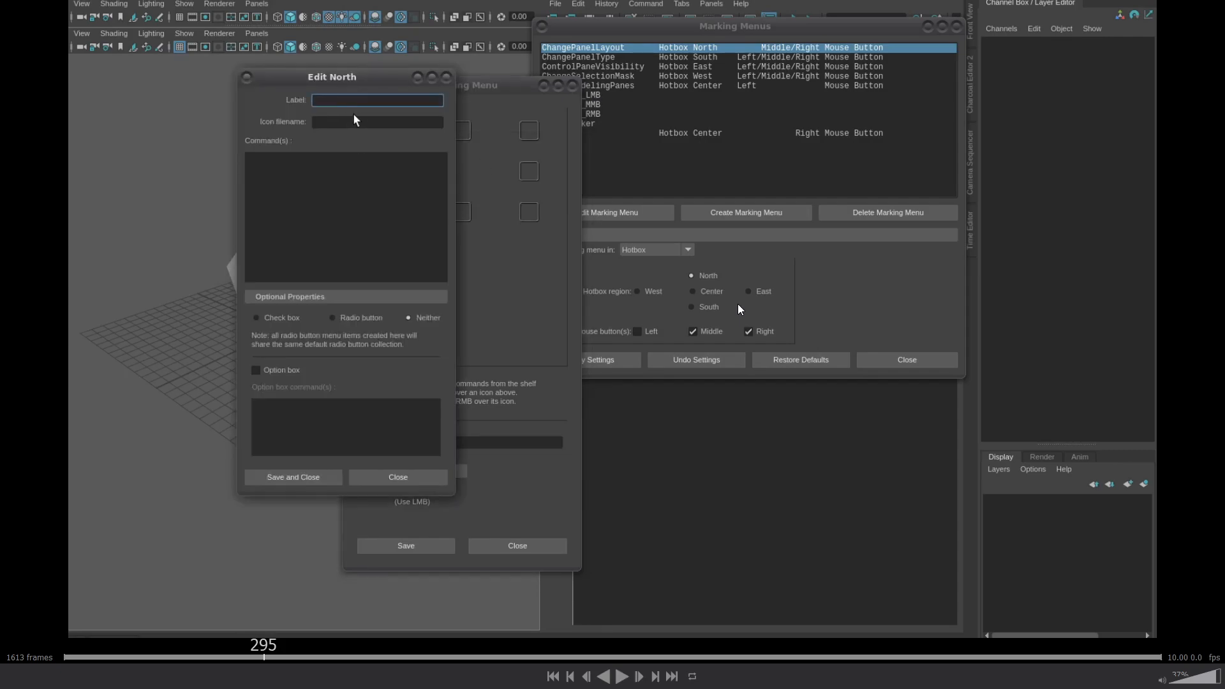
key("space")
key("space")
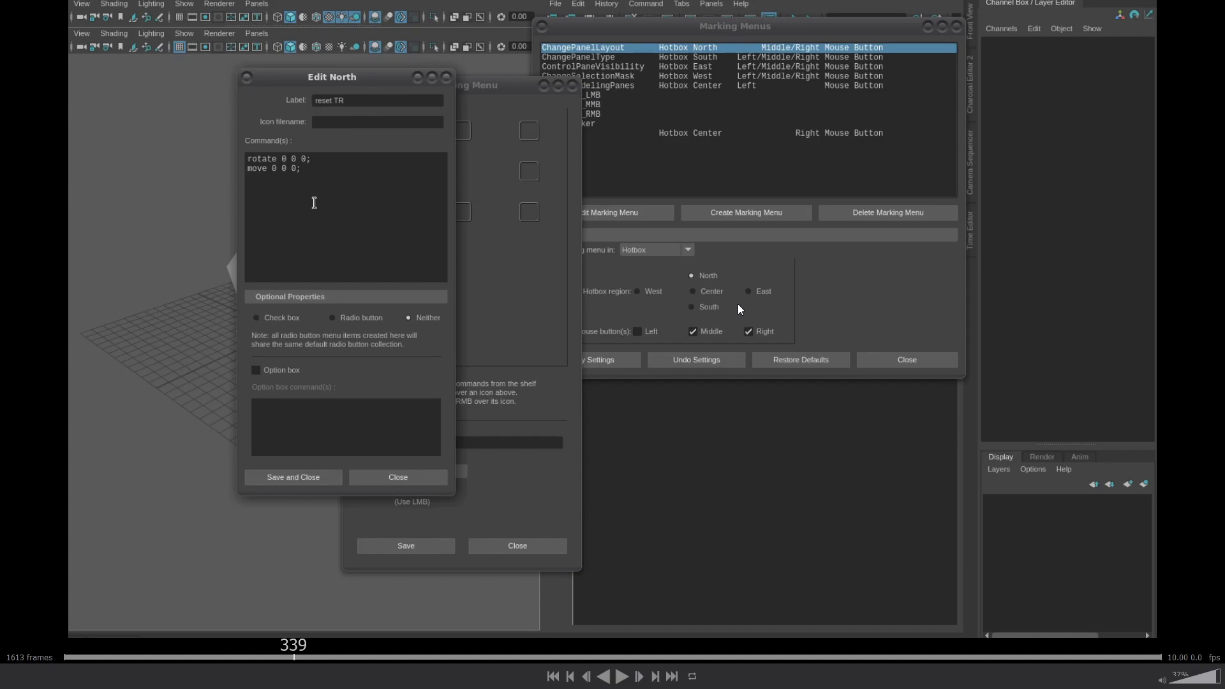
key("space")
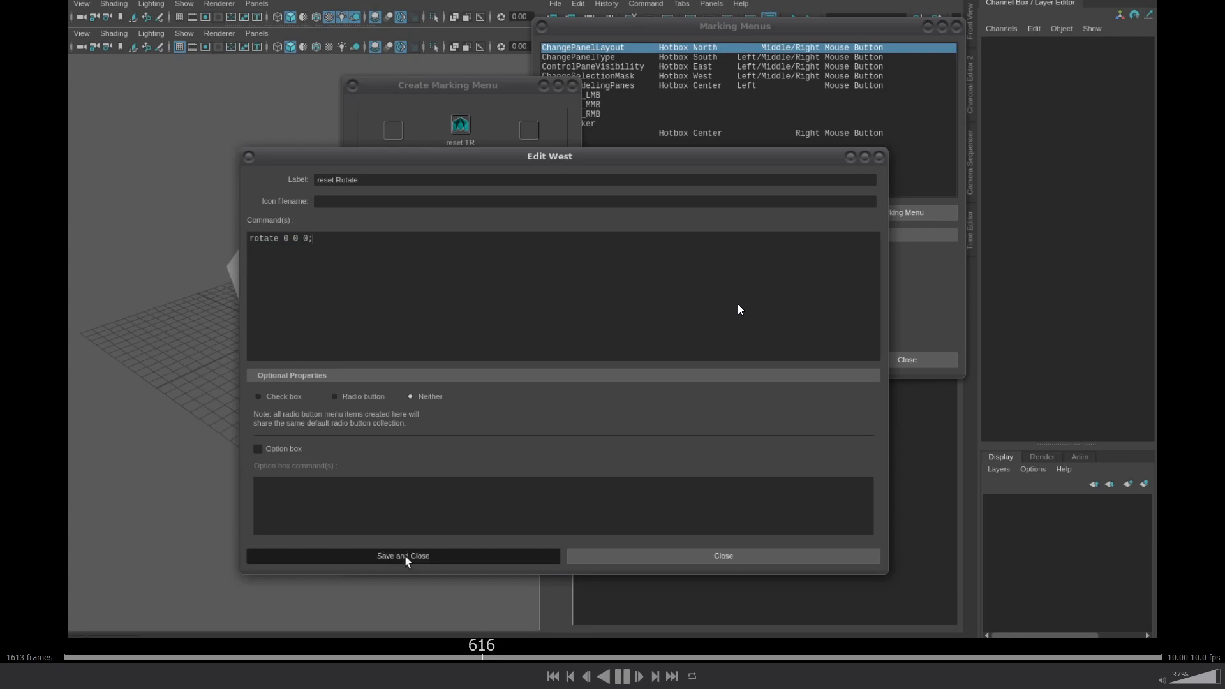
key("space")
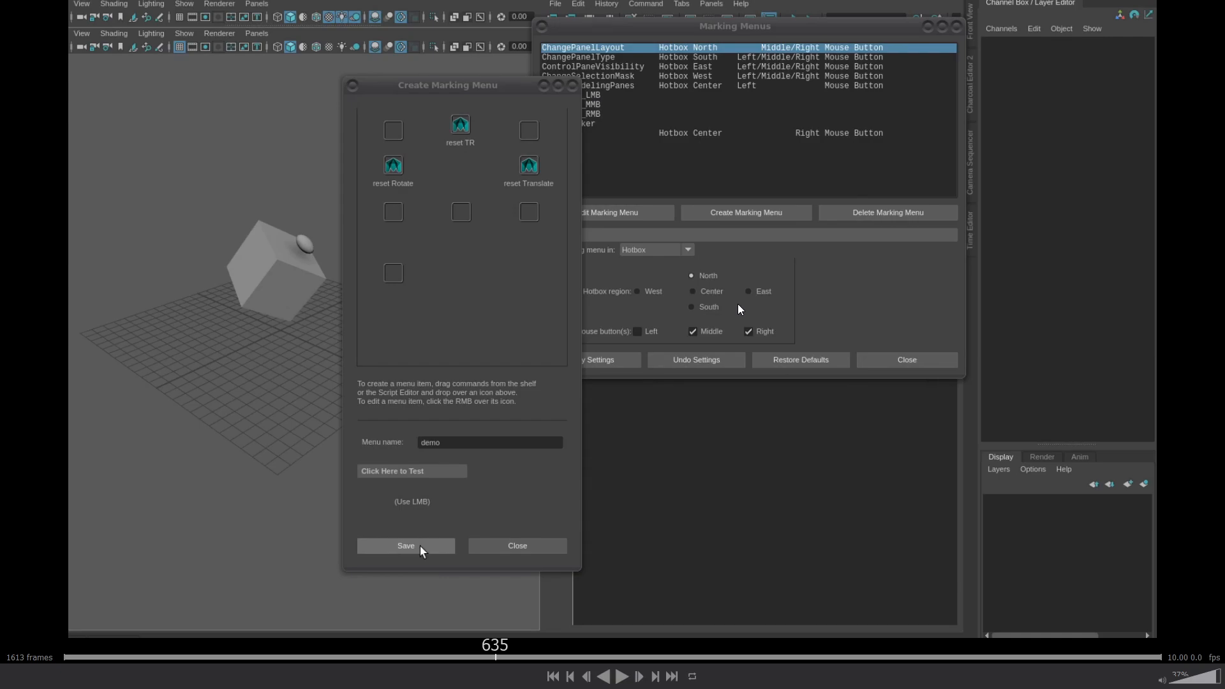
Step: Play the clip to frame 800 with pauses, reviewing the saved demo menu, its test on the cube and its usage setting
key("space")
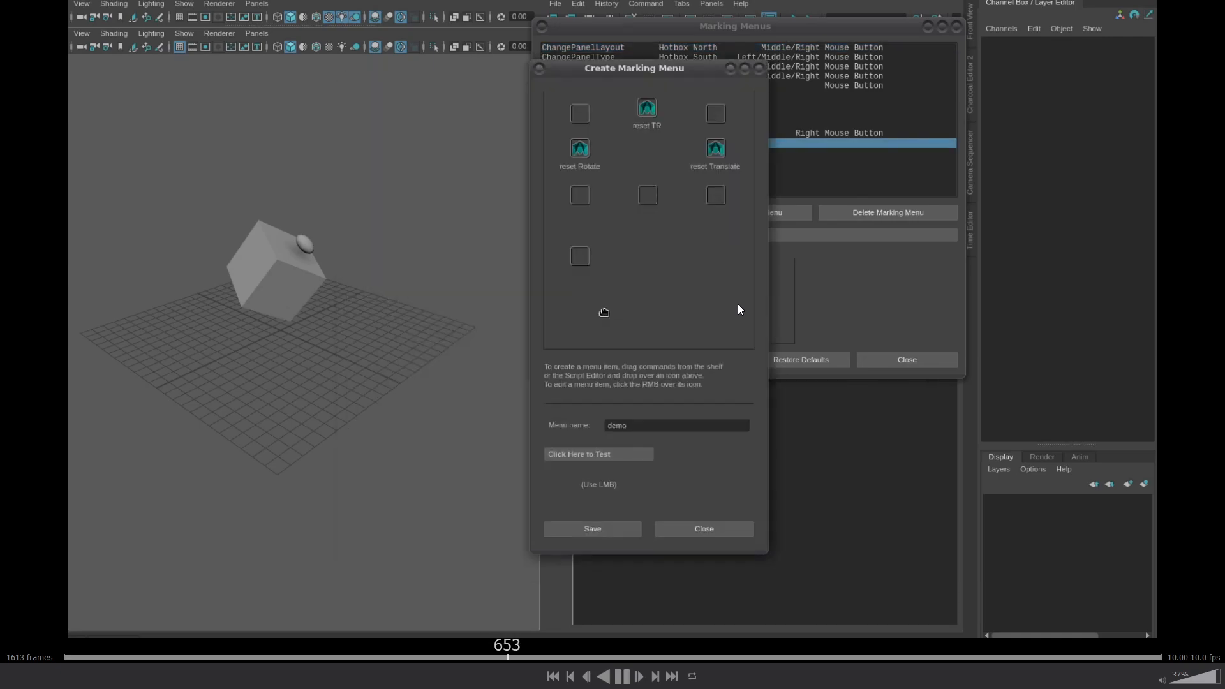
key("space")
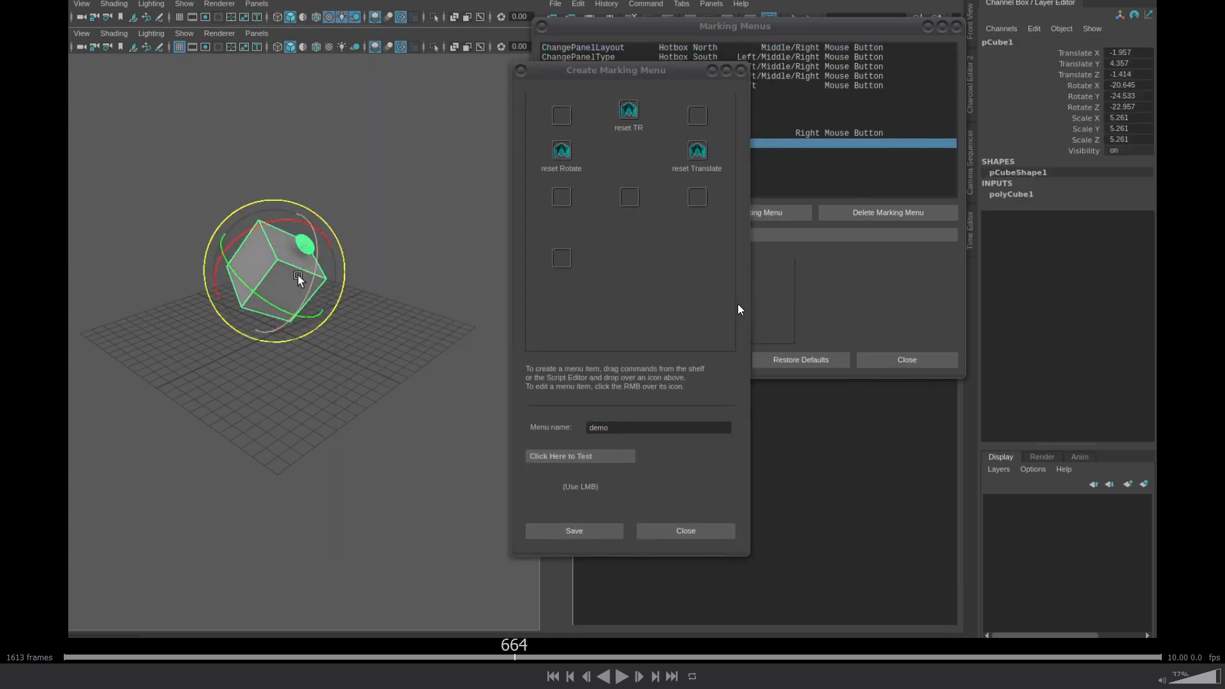
key("space")
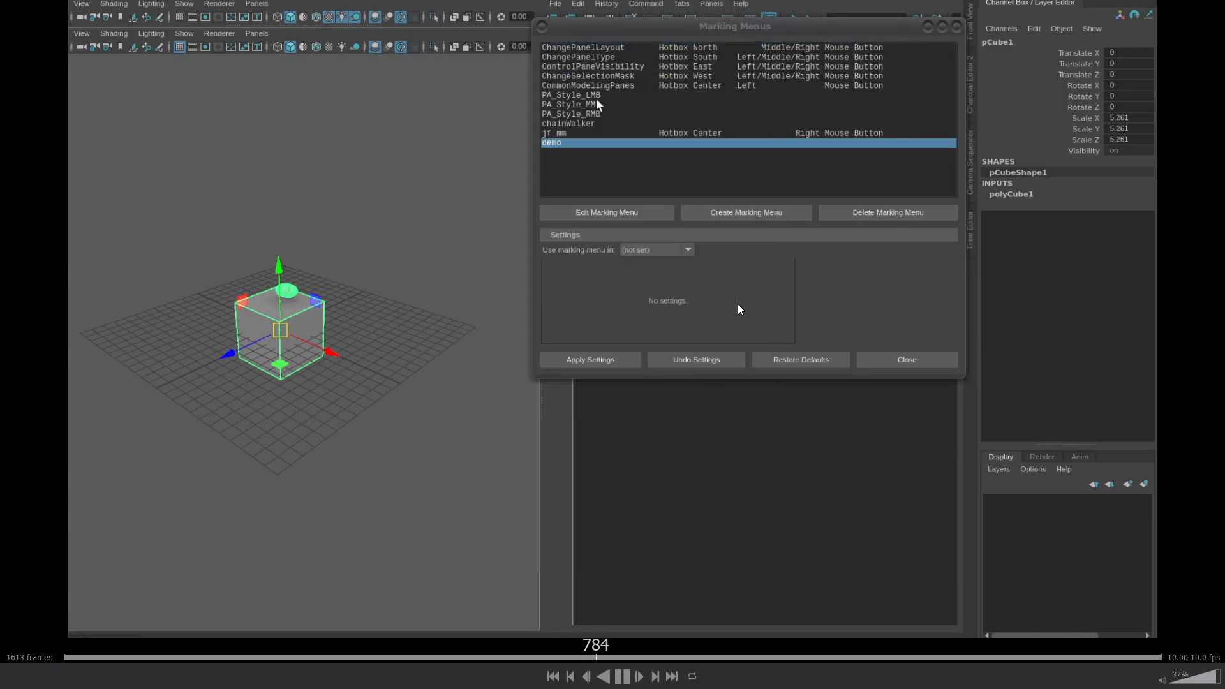
key("space")
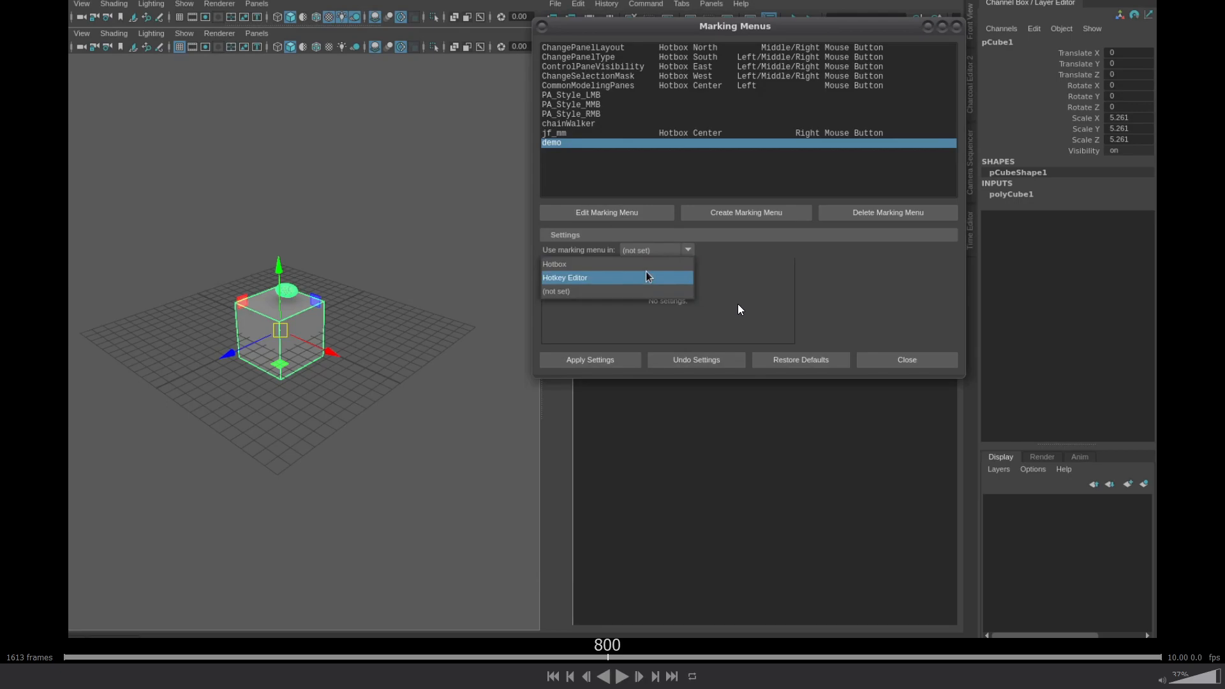
Step: Continue the clip to frame 976, reviewing how demo is assigned to the Hotbox Center region with the Middle mouse button
key("space")
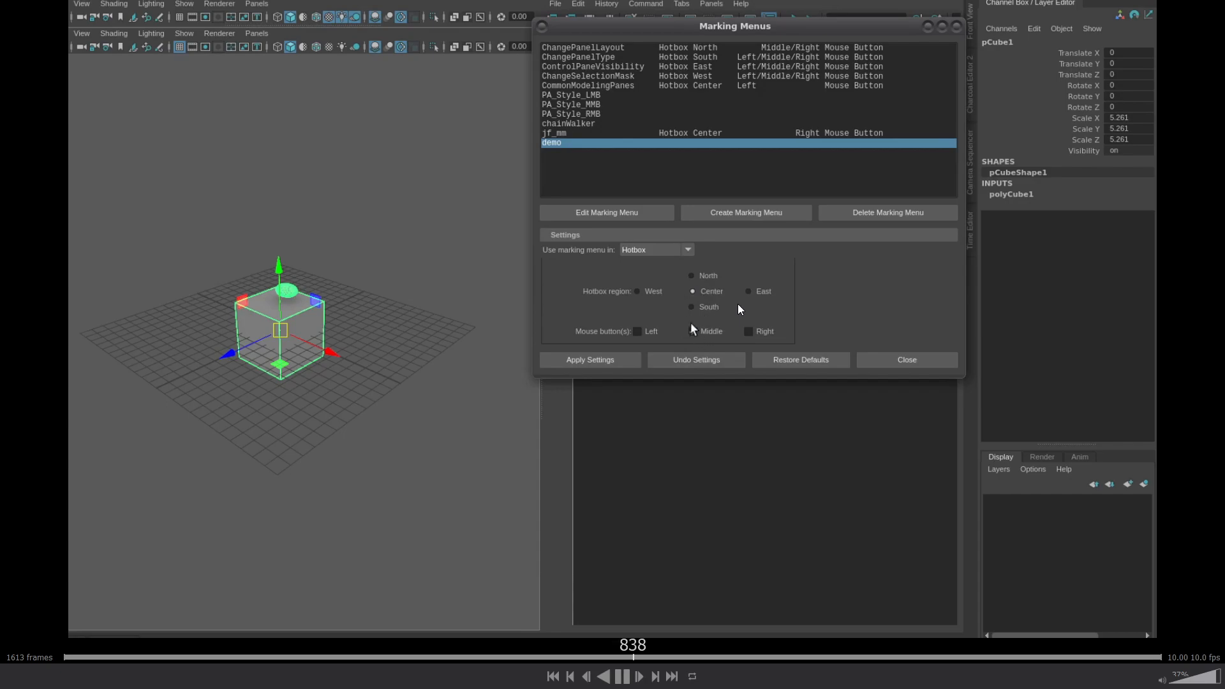
key("space")
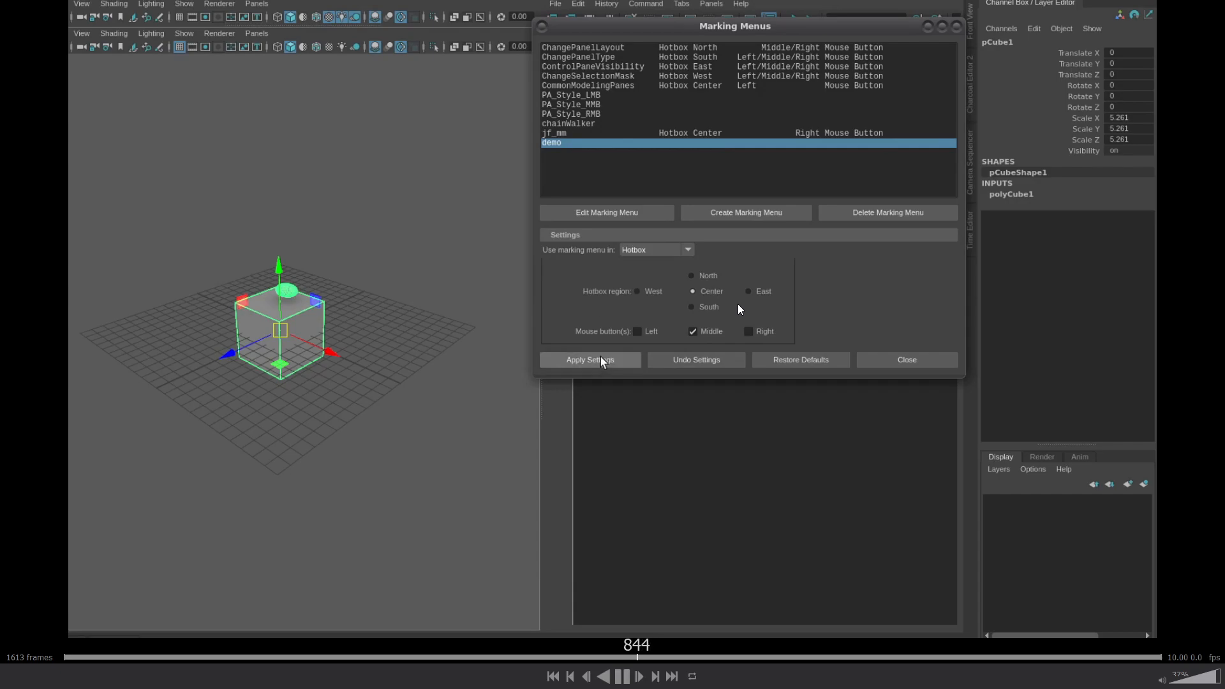
left_click(599, 358)
left_click(361, 271)
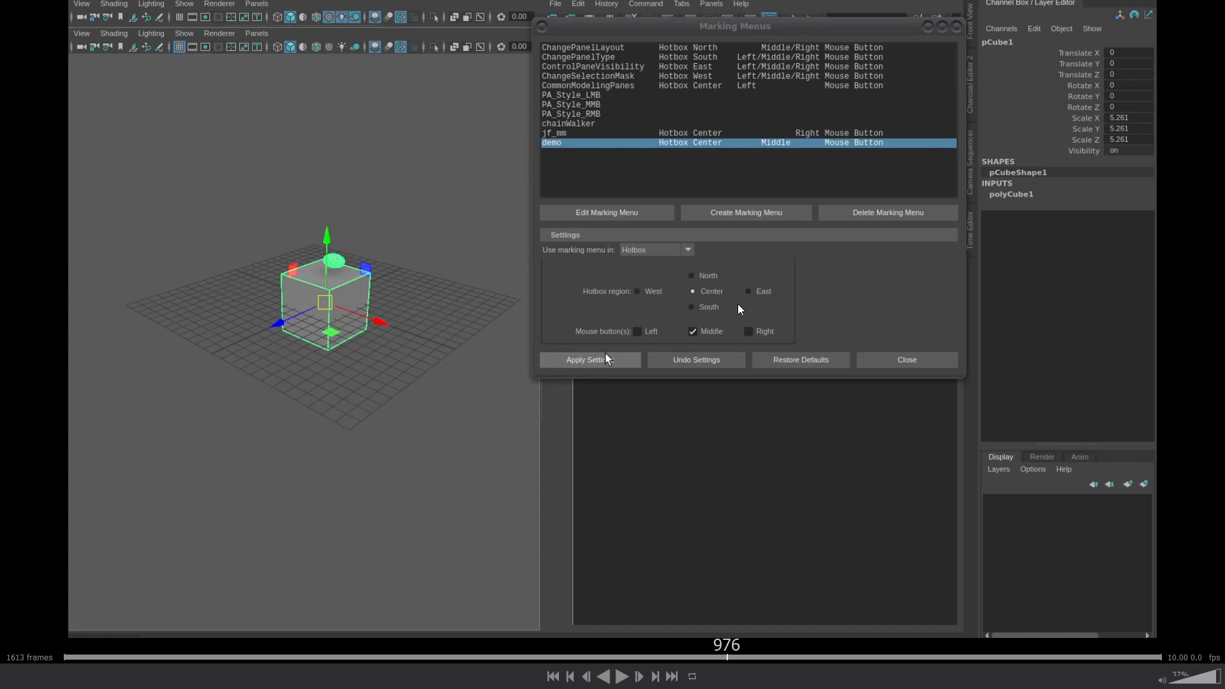
Step: Step the clip back from frame 976 to about frame 938 to re-examine the cube being reset with the hotbox marking menu
key("Left")
key("Left")
key("Left")
key("Left")
key("Left")
key("Left")
key("Left")
key("Left")
key("Left")
key("Left")
key("Left")
key("Left")
key("Left")
key("Left")
key("Left")
key("Left")
key("Left")
key("Left")
key("Left")
key("Left")
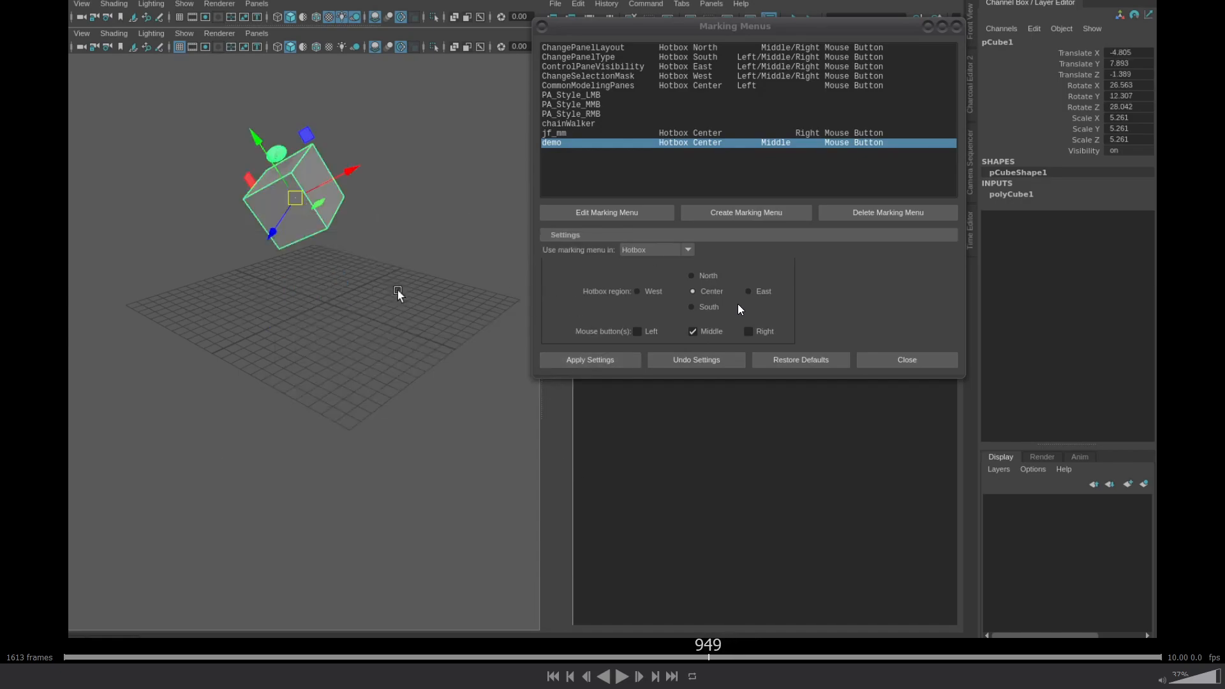
key("Left")
key("Left")
key("Left")
key("Left")
key("Left")
key("Left")
key("Left")
key("Left")
key("Left")
key("space")
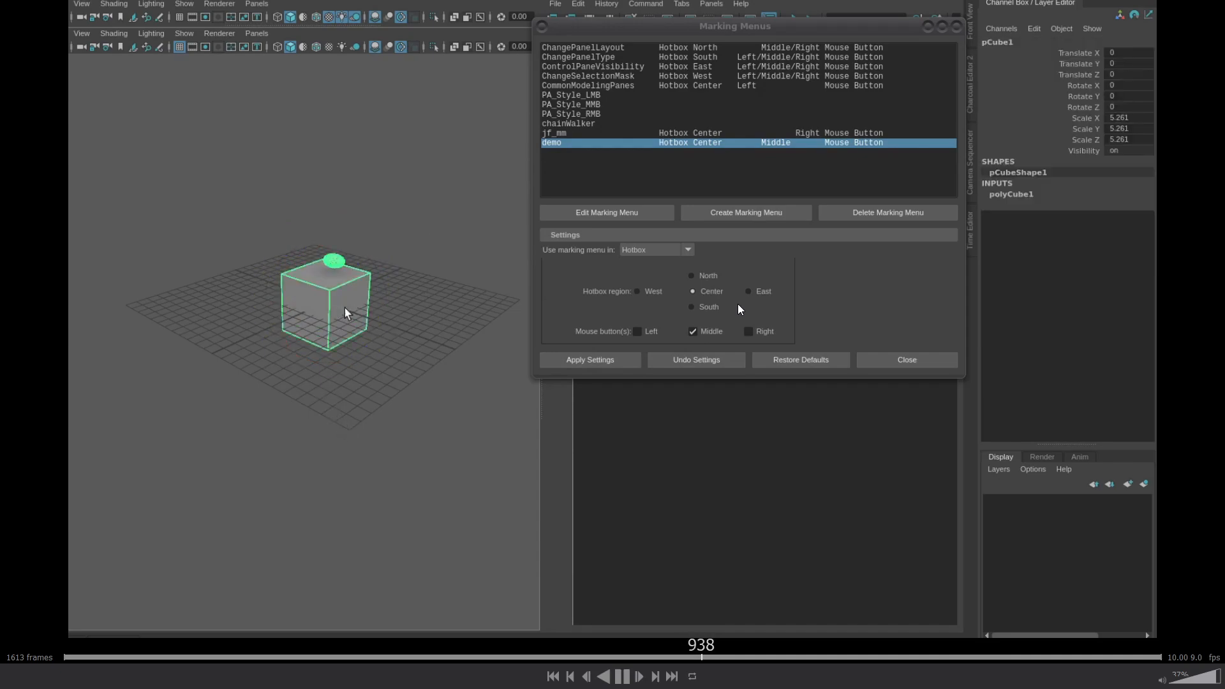
Step: Step back and forth around frames 948 to 951 to examine the hotbox over the moved cube, and resume playback
key("space")
key("Left")
key("Left")
key("Left")
key("Left")
key("Left")
key("Left")
key("Left")
key("Left")
key("Left")
key("Left")
key("Left")
key("Left")
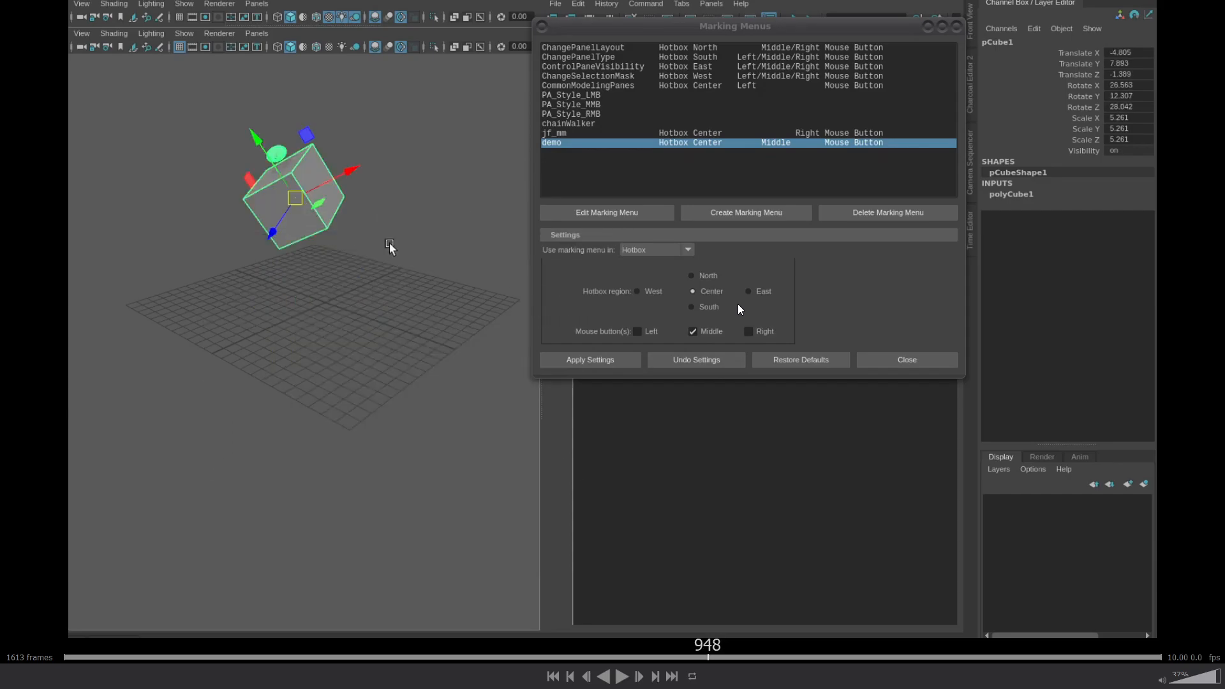
key("Right")
key("Right")
key("Right")
key("Right")
key("Left")
key("Left")
key("Left")
key("Left")
key("Right")
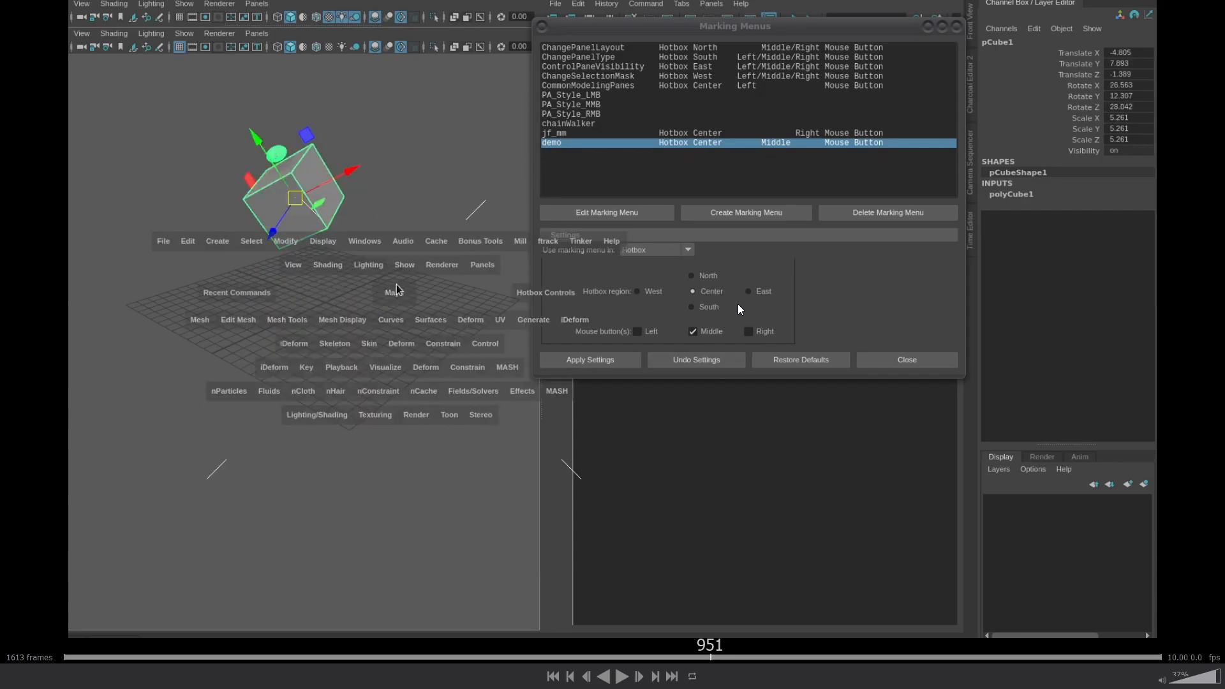
key("Left")
key("Right")
key("Right")
key("space")
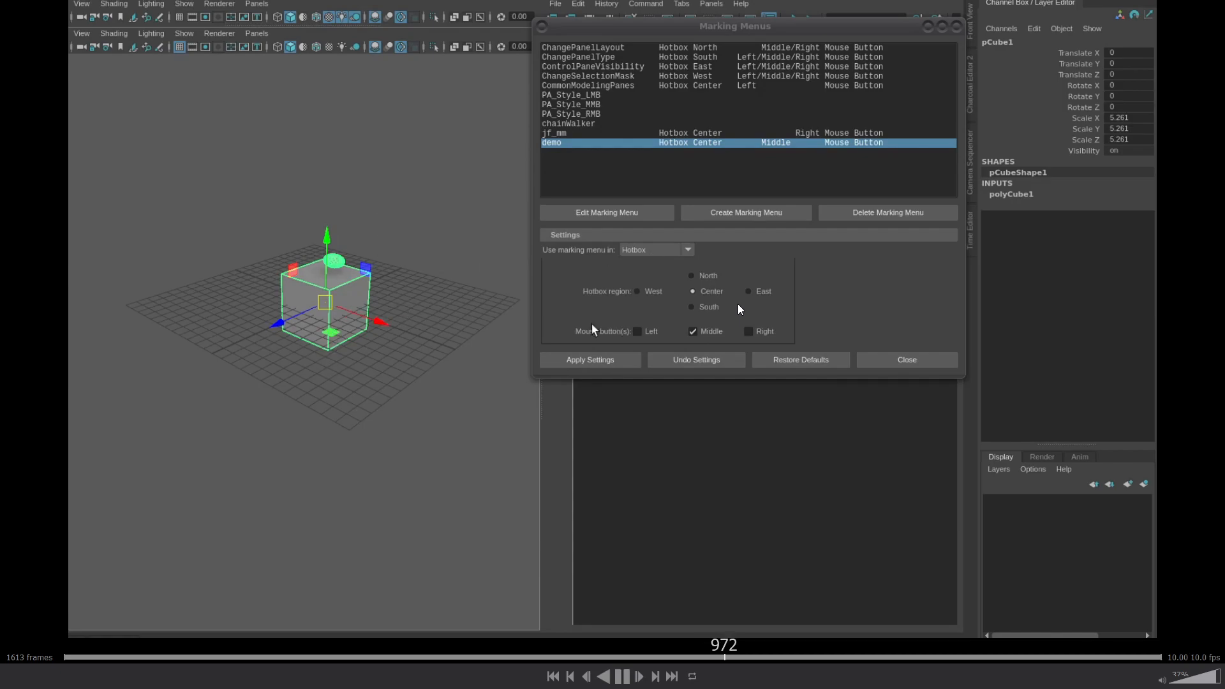
Step: Play the clip to frame 1047, pausing to examine how the demo menu's usage is switched from Hotbox to Hotkey Editor
key("space")
key("space")
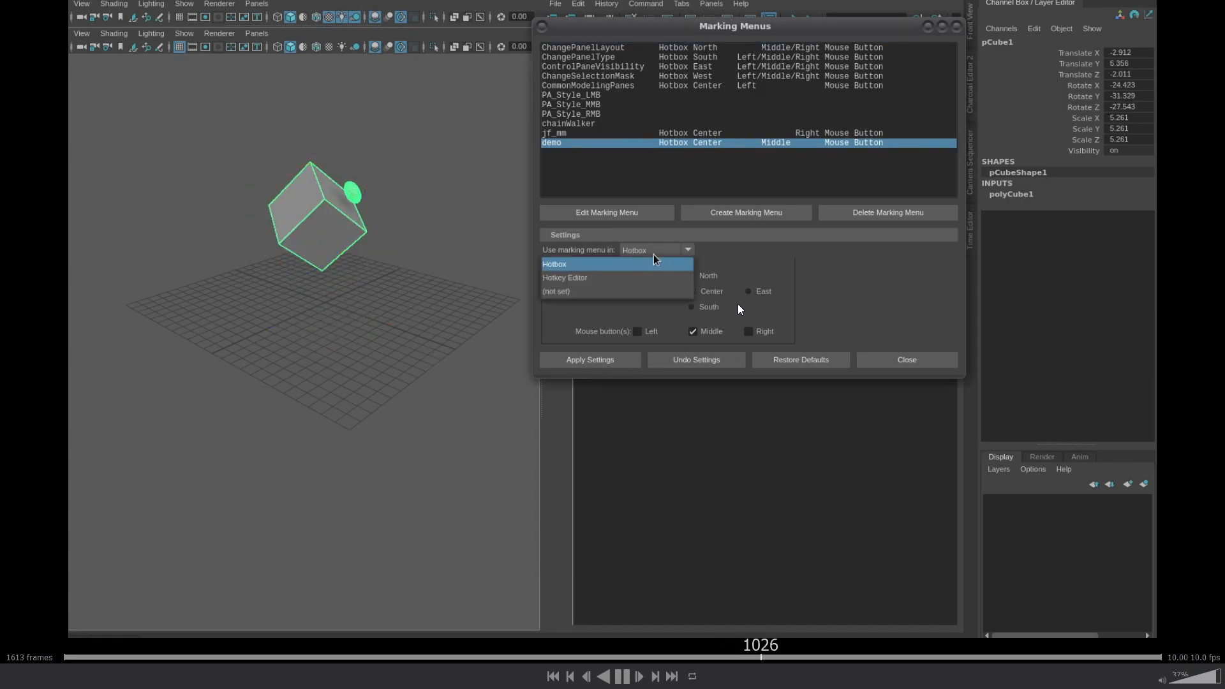
key("space")
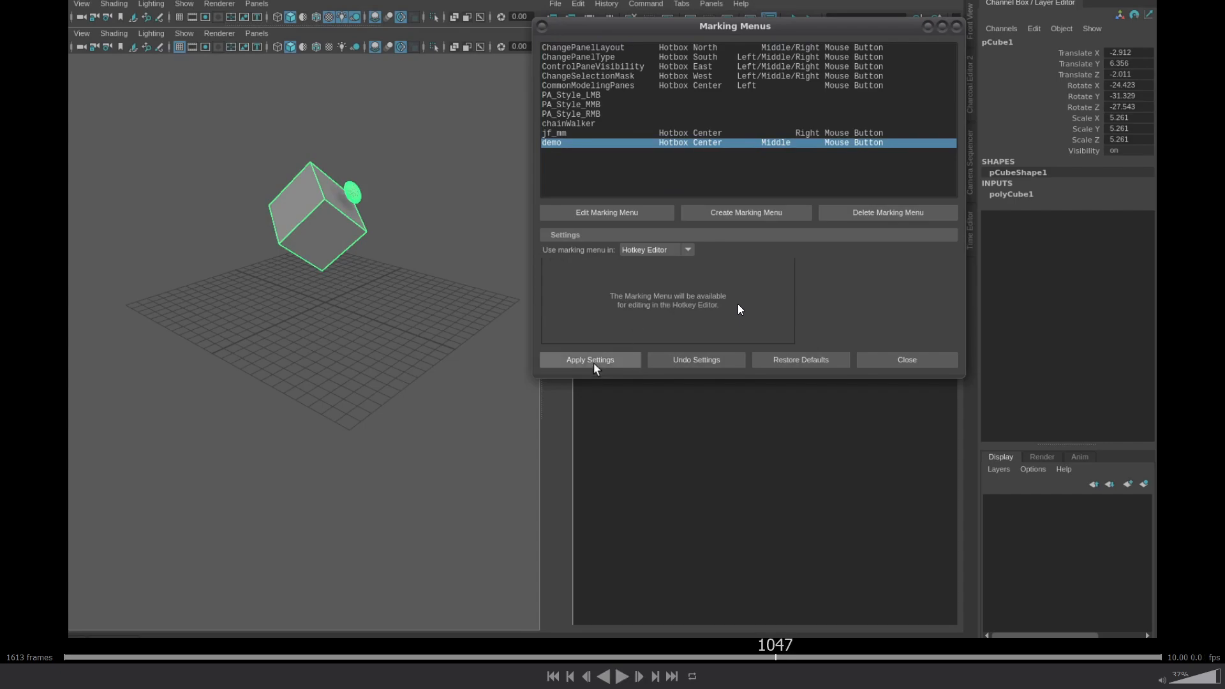
Step: Play the clip to frame 1386 with pauses, reviewing the Ctrl+Shift+F assignment to Demo Press and the release hotkey setup
key("space")
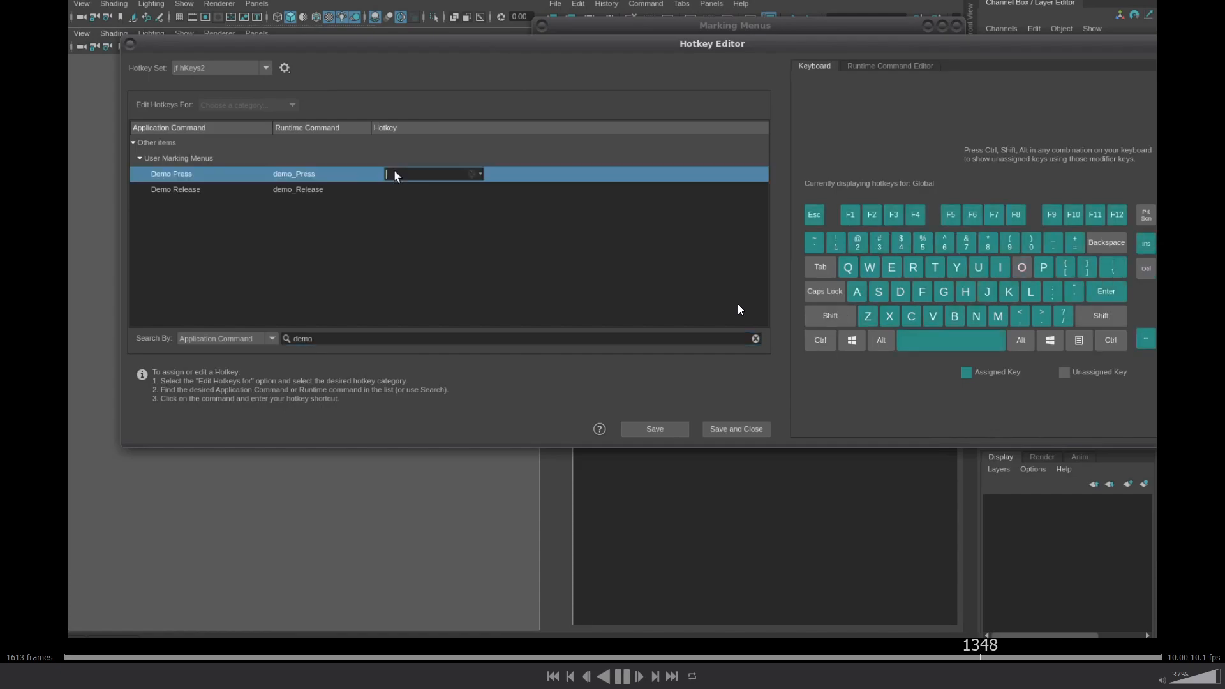
key("space")
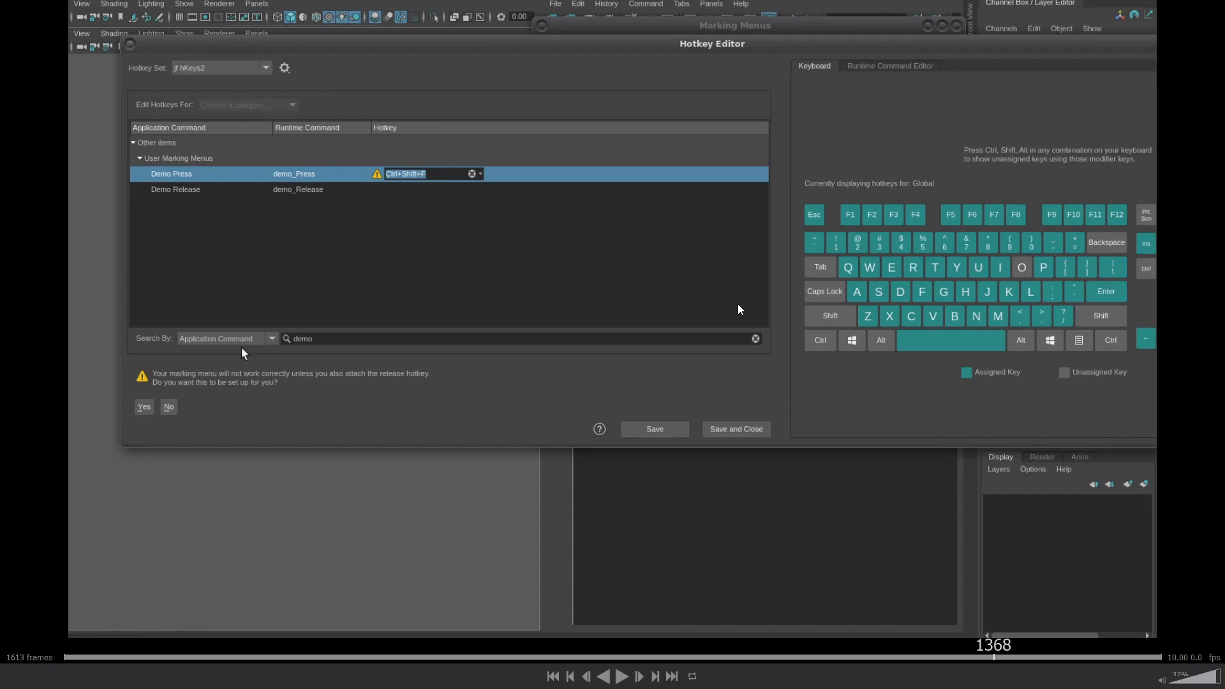
key("space")
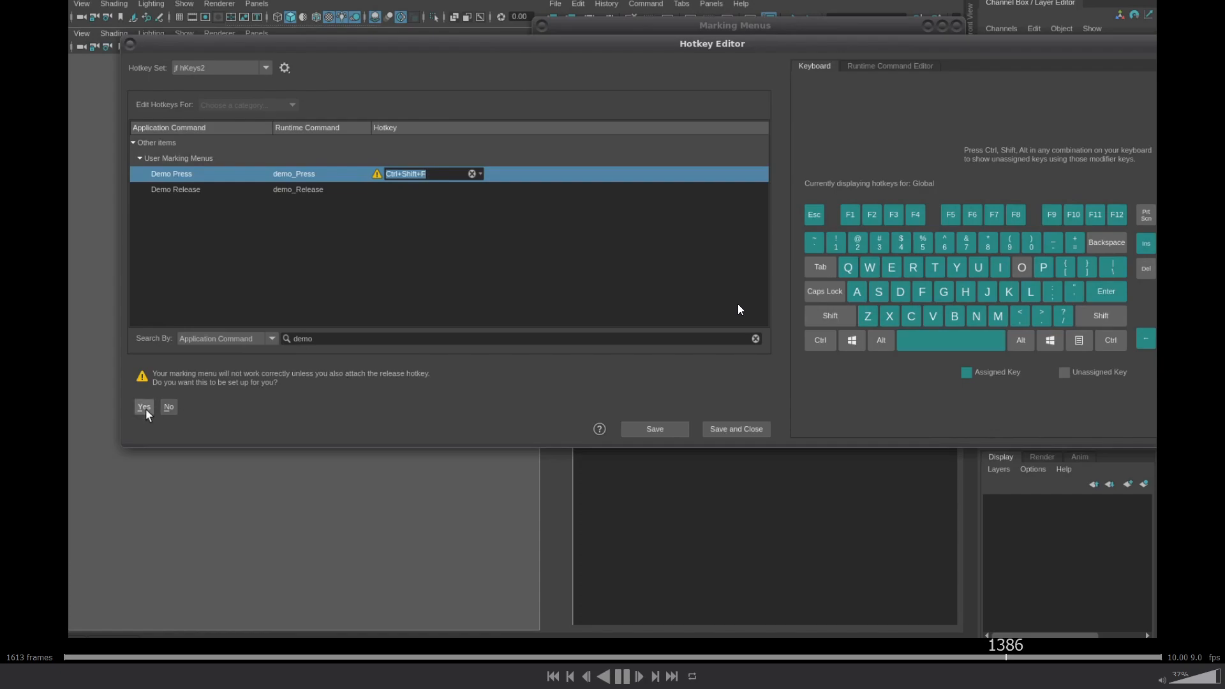